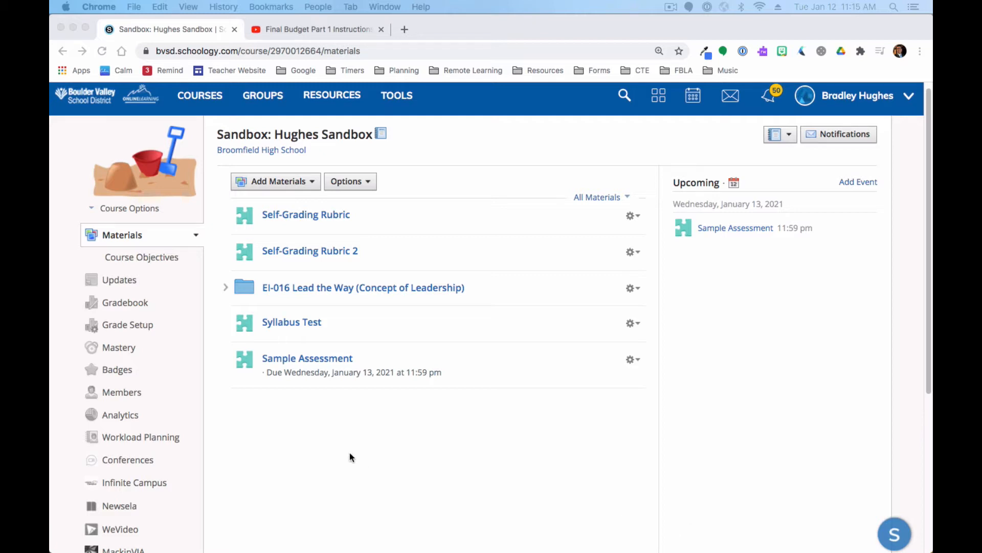
{"action": "left_click", "coordinate": [285, 185]}
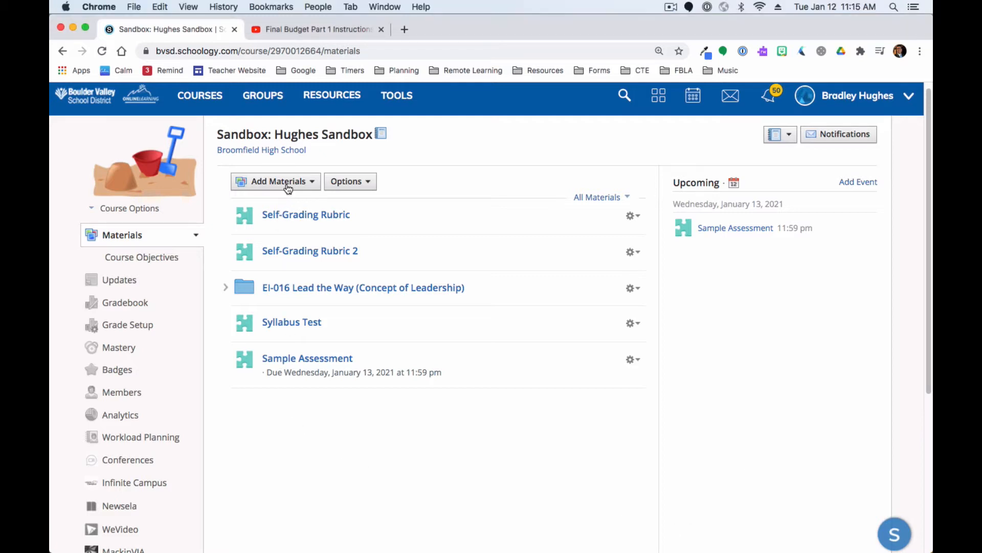
{"action": "left_click", "coordinate": [289, 187]}
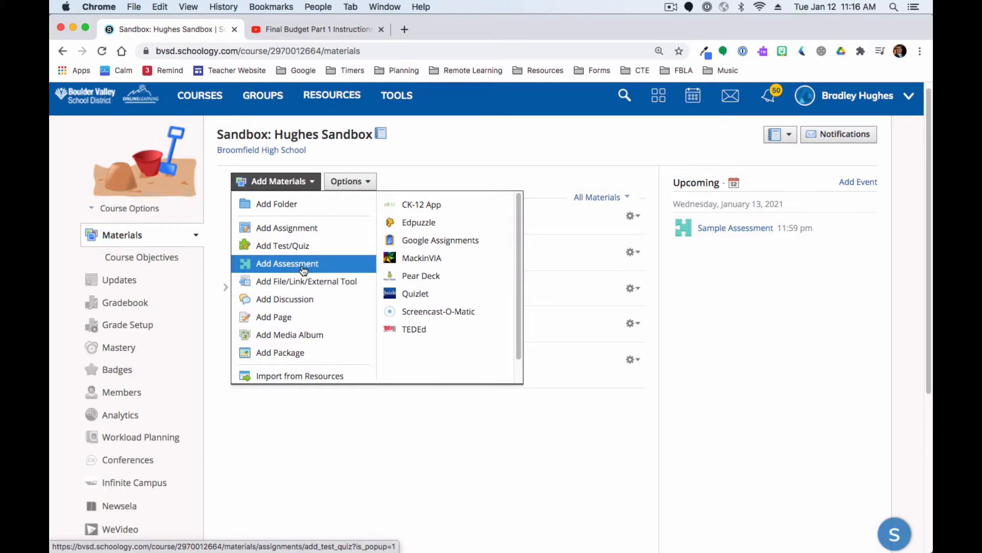
{"action": "left_click", "coordinate": [303, 269]}
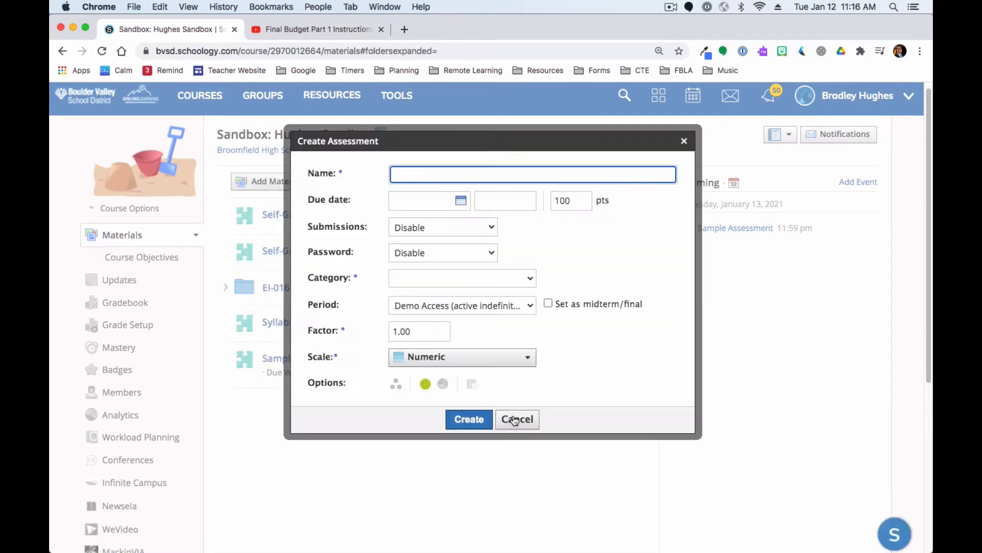
{"action": "left_click", "coordinate": [515, 422]}
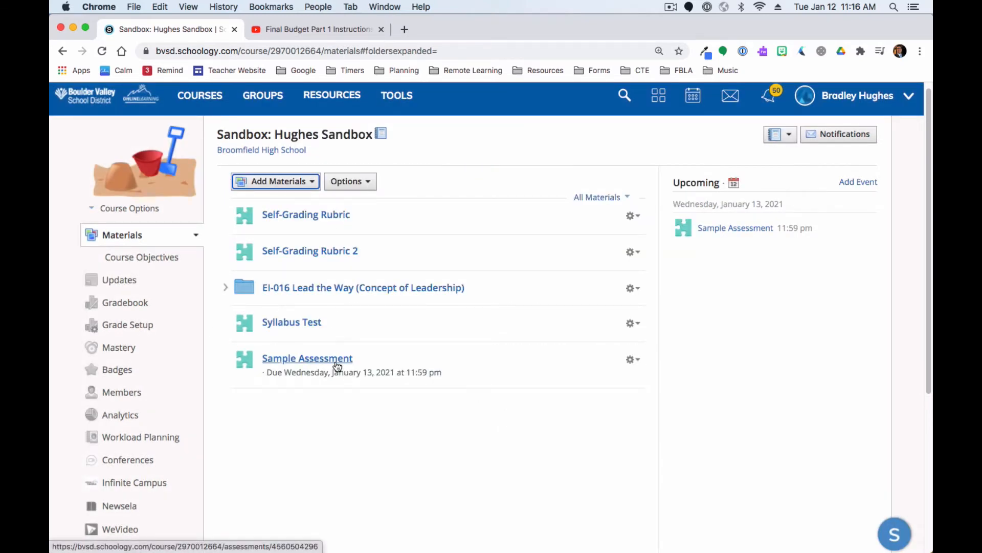
Open the Sample Assessment's setup and start a new line below the instructions text
{"action": "left_click", "coordinate": [337, 362]}
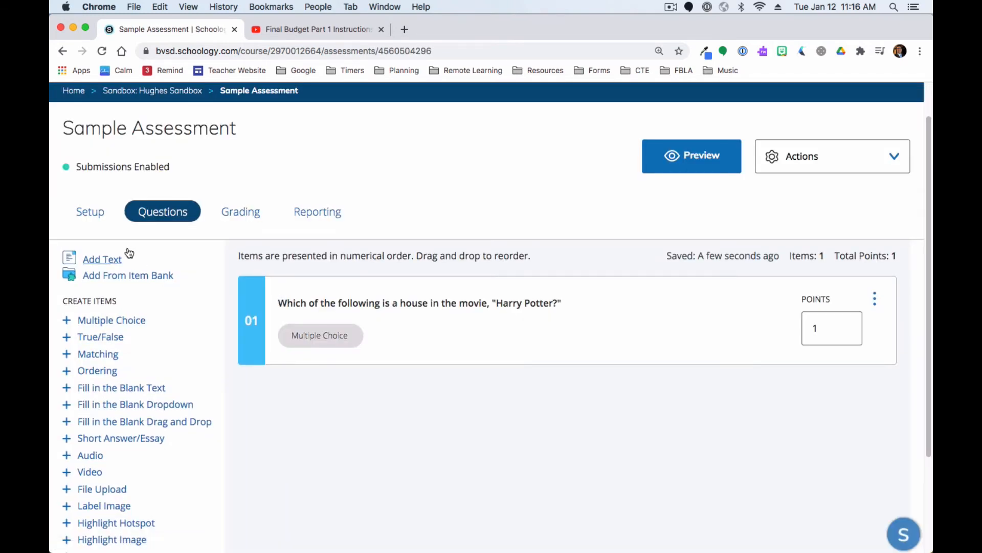
{"action": "left_click", "coordinate": [89, 212]}
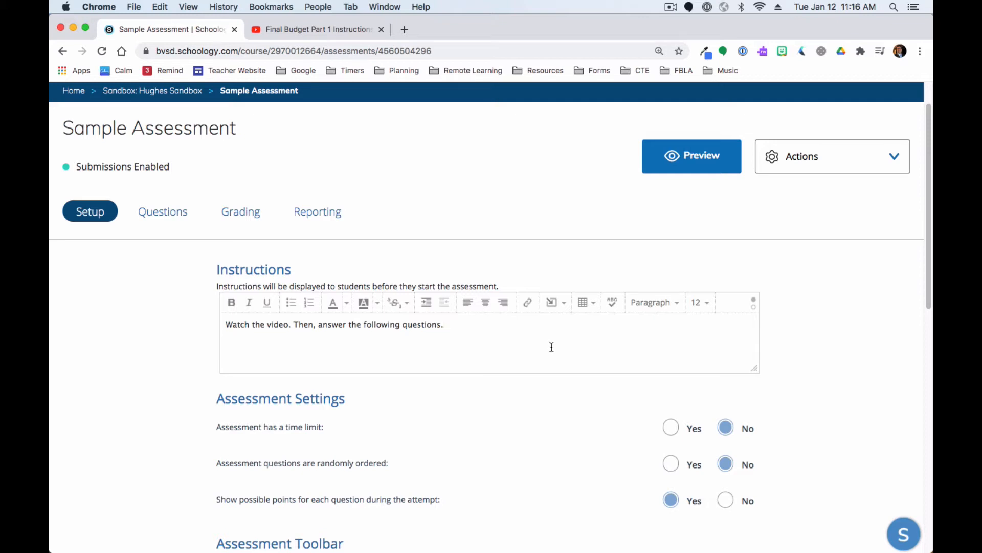
{"action": "key", "text": "Return"}
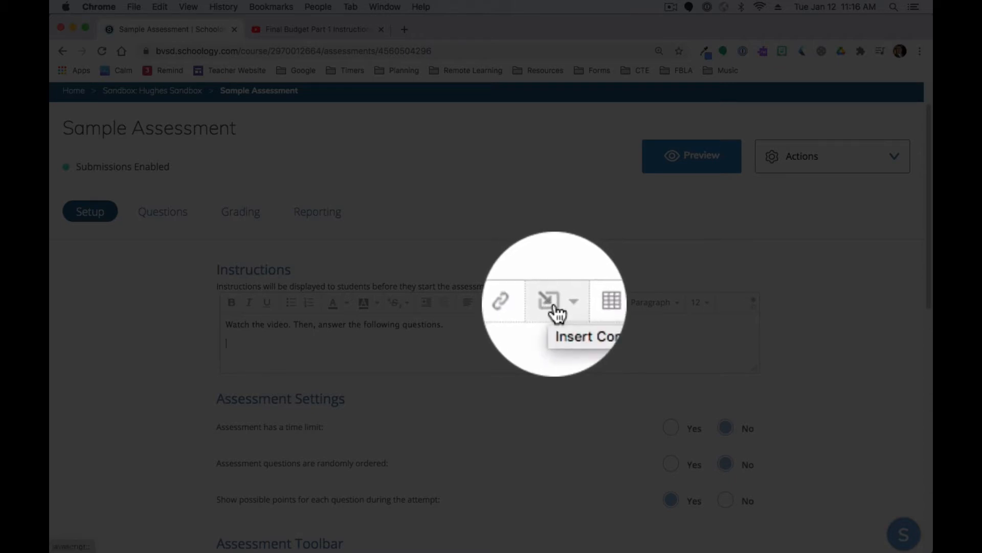
Open the media insertion for the instructions, choosing web media and the link/embed field
{"action": "left_click", "coordinate": [557, 311]}
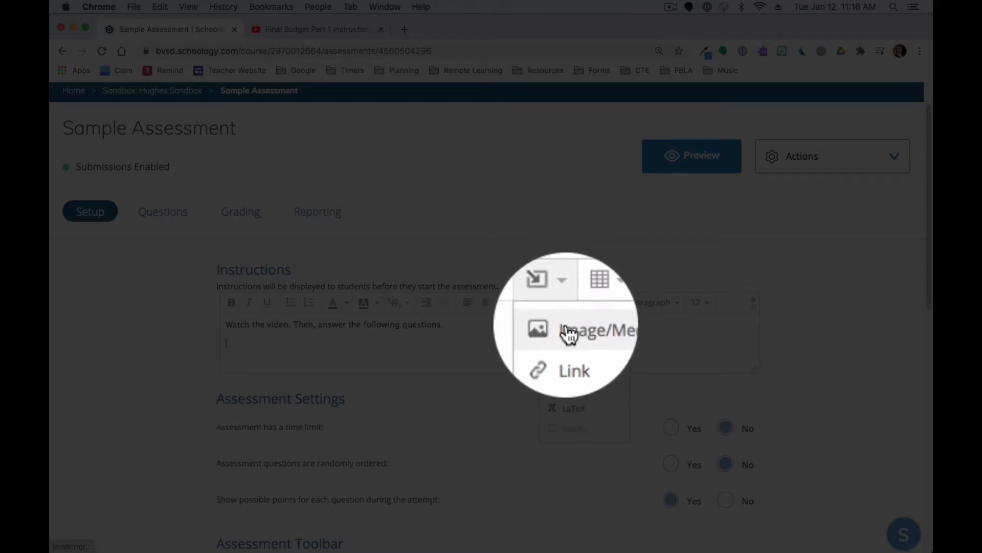
{"action": "left_click", "coordinate": [567, 330]}
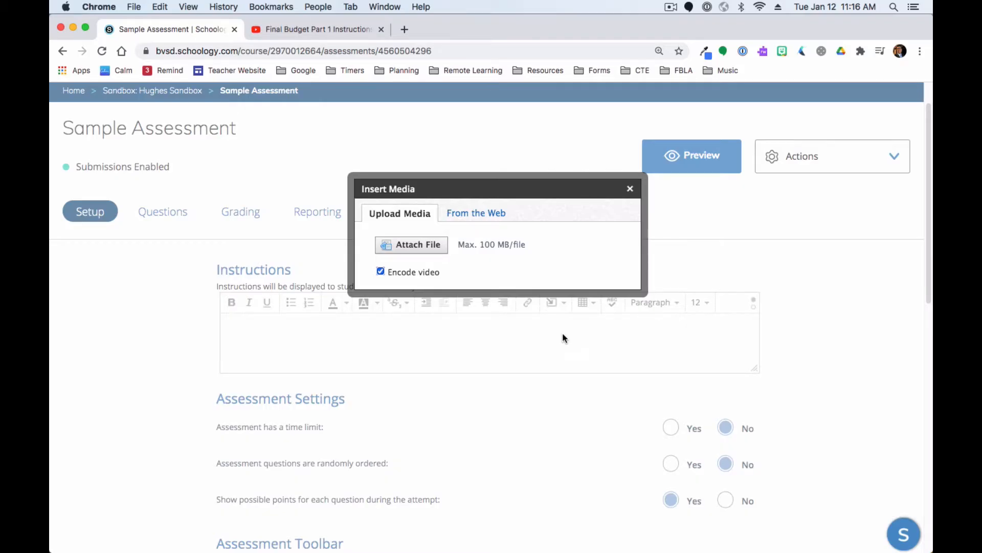
{"action": "left_click", "coordinate": [482, 213]}
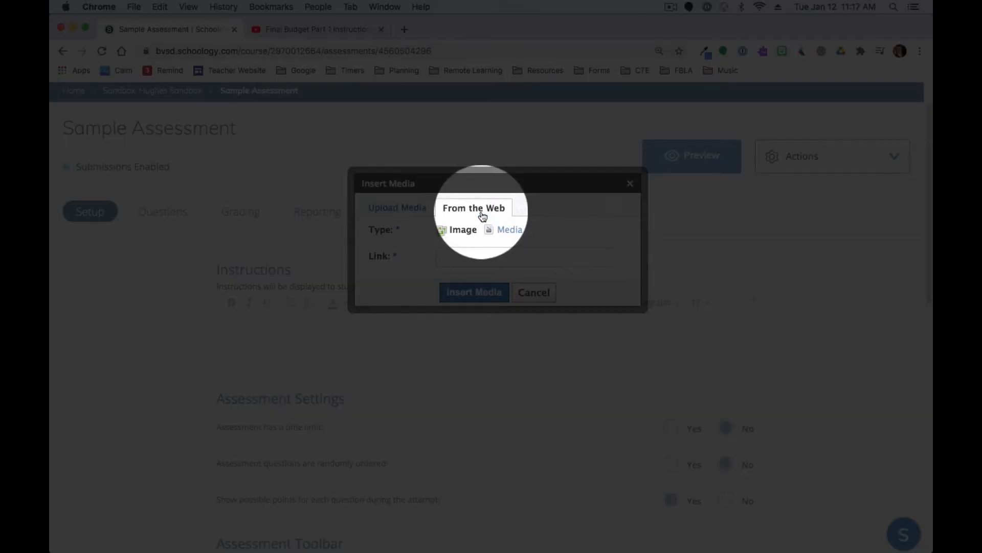
{"action": "left_click", "coordinate": [505, 231]}
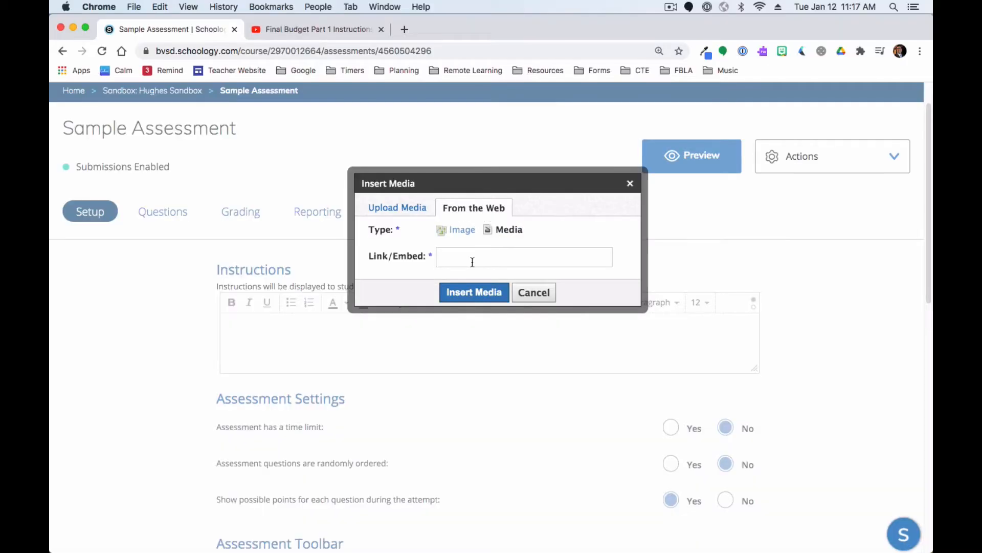
{"action": "left_click", "coordinate": [472, 262]}
Copy the embed code of the Final Budget Part 1 Instructions YouTube video
{"action": "key", "text": "ctrl+Tab"}
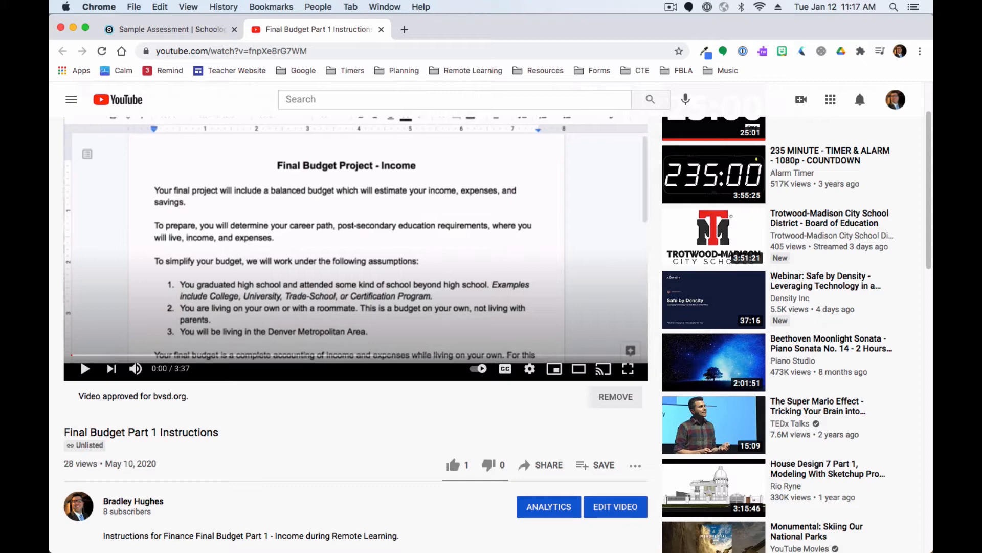
{"action": "scroll", "coordinate": [478, 333], "scroll_direction": "down", "scroll_amount": 1}
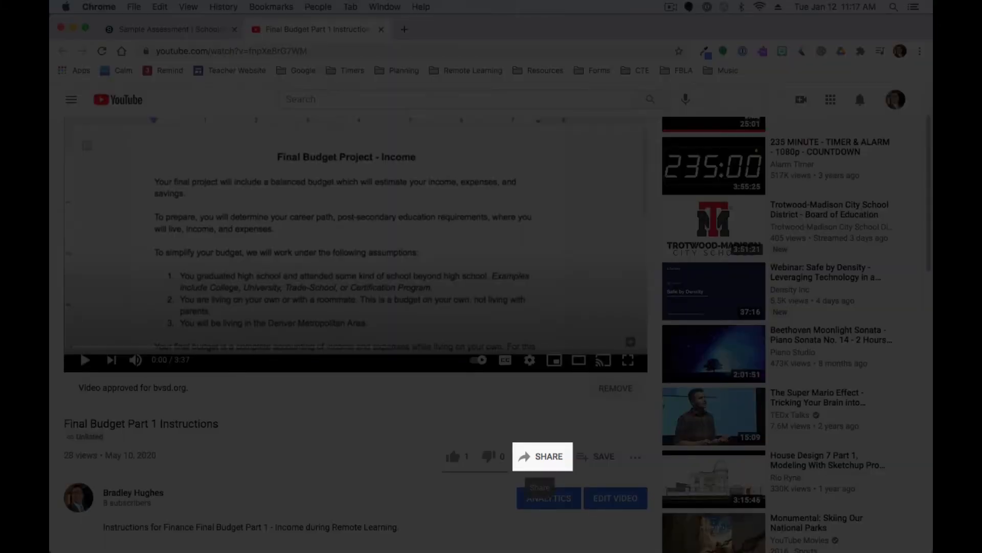
{"action": "left_click", "coordinate": [542, 457]}
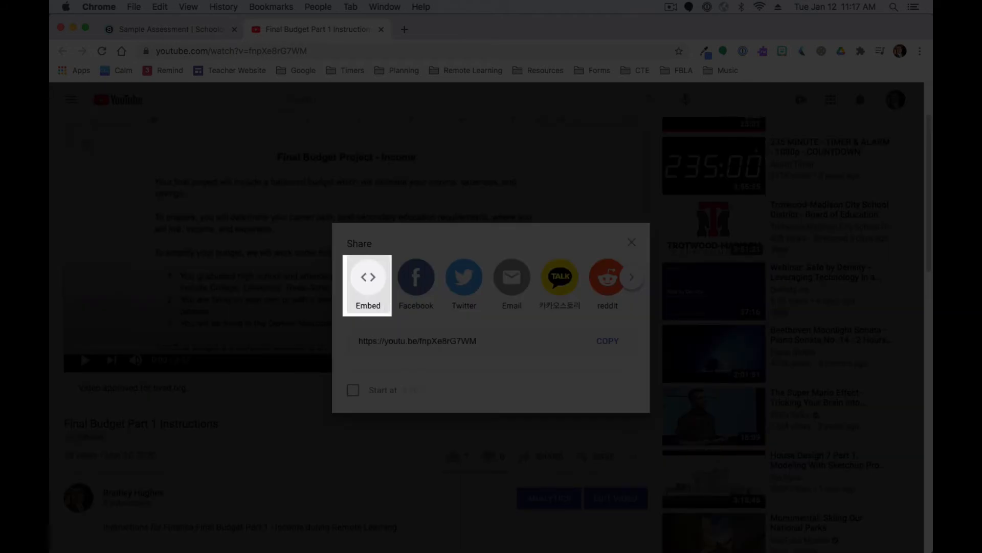
{"action": "left_click", "coordinate": [366, 284]}
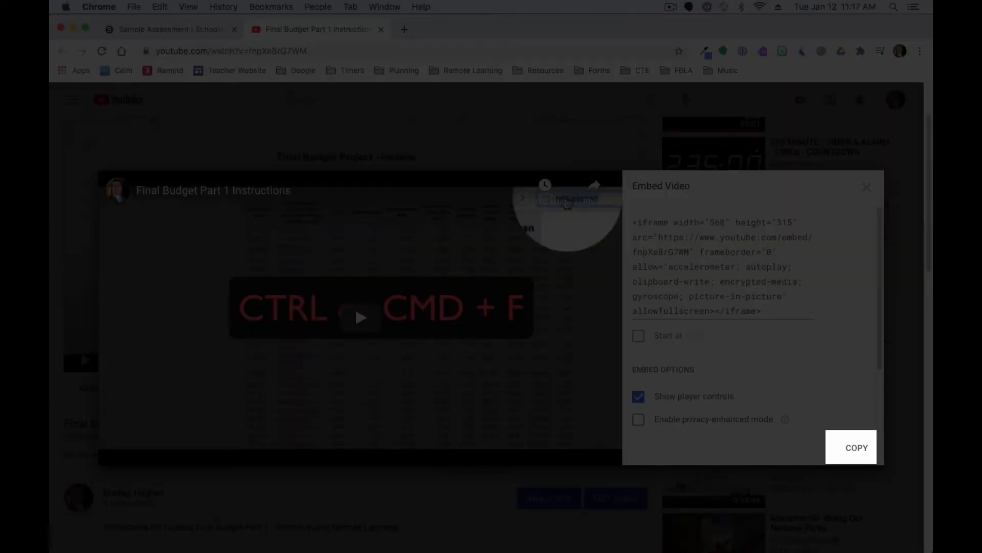
{"action": "left_click", "coordinate": [851, 447]}
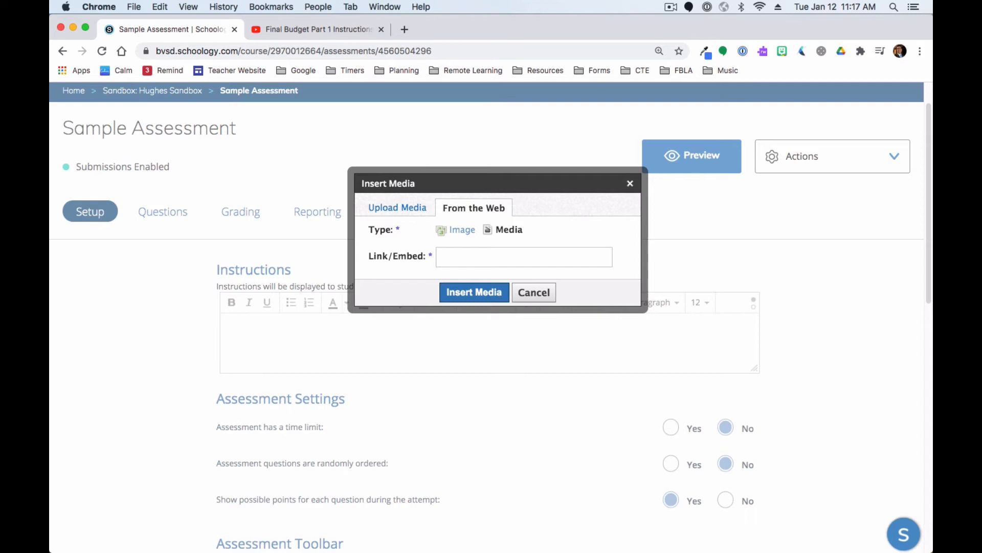
Paste the embed code and insert the video into the assessment instructions
{"action": "key", "text": "super+v"}
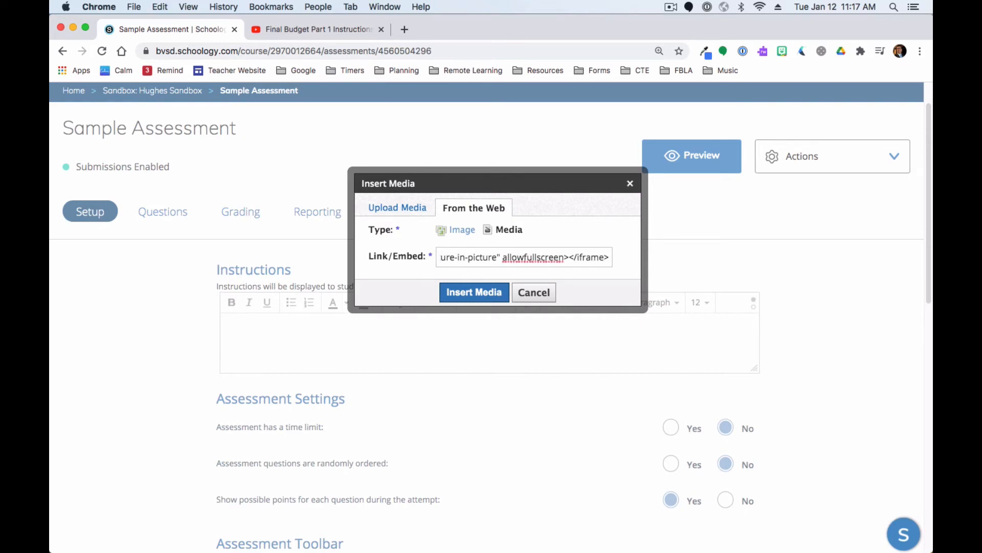
{"action": "left_click", "coordinate": [474, 292]}
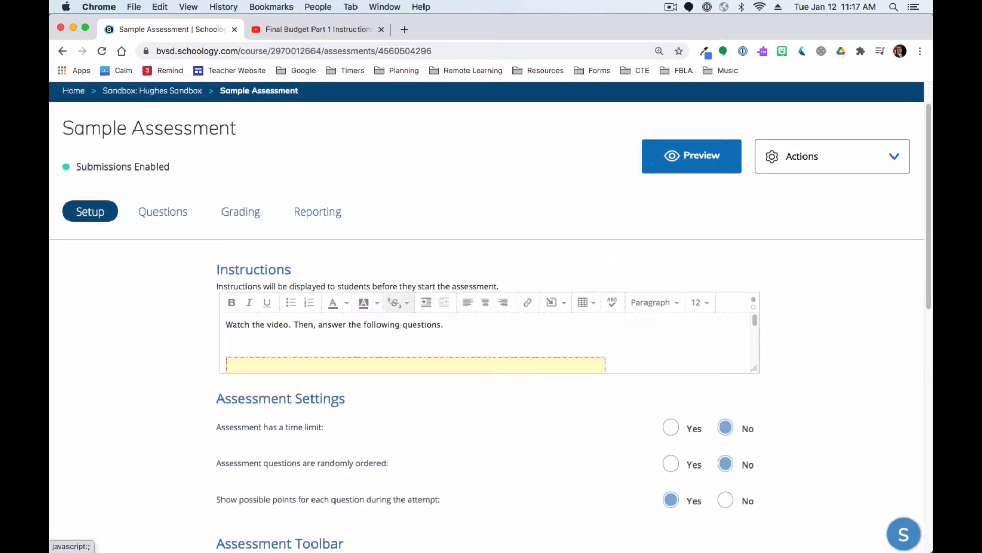
{"action": "scroll", "coordinate": [486, 343], "scroll_direction": "down", "scroll_amount": 3}
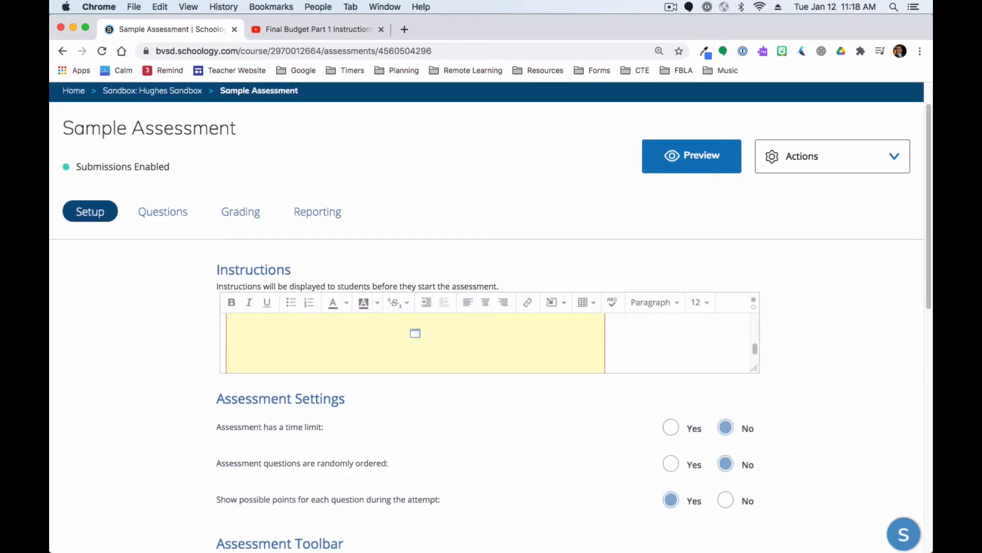
{"action": "scroll", "coordinate": [486, 343], "scroll_direction": "up", "scroll_amount": 2}
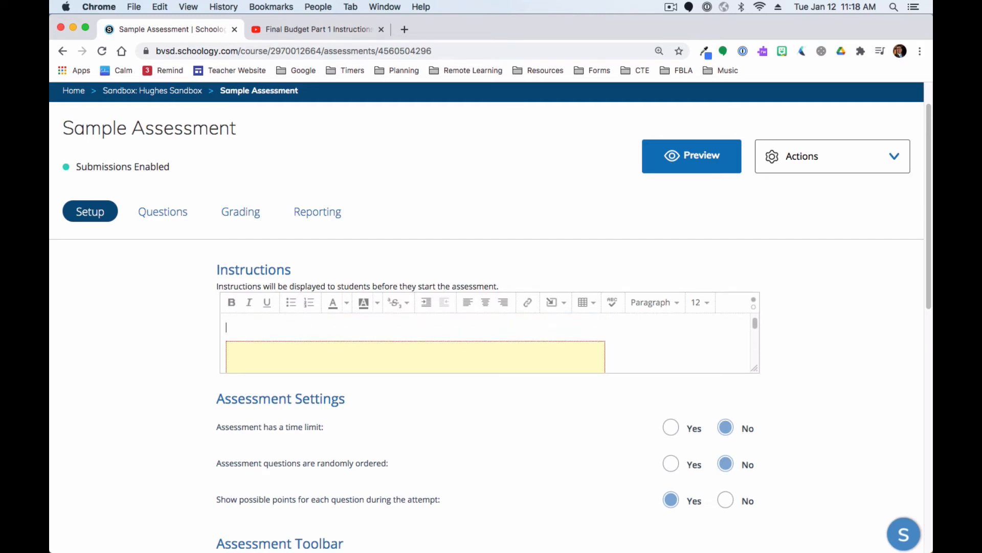
{"action": "scroll", "coordinate": [486, 343], "scroll_direction": "up", "scroll_amount": 2}
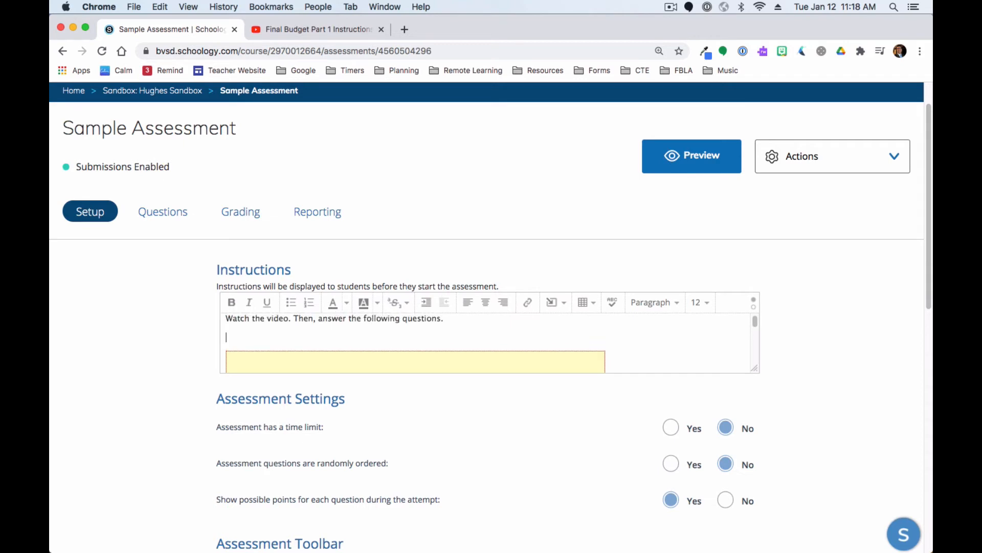
Set the instructions sentence "Watch the video. Then, answer the following questions." to font size 18
{"action": "left_click_drag", "start_coordinate": [443, 319], "coordinate": [226, 319]}
{"action": "left_click", "coordinate": [700, 303]}
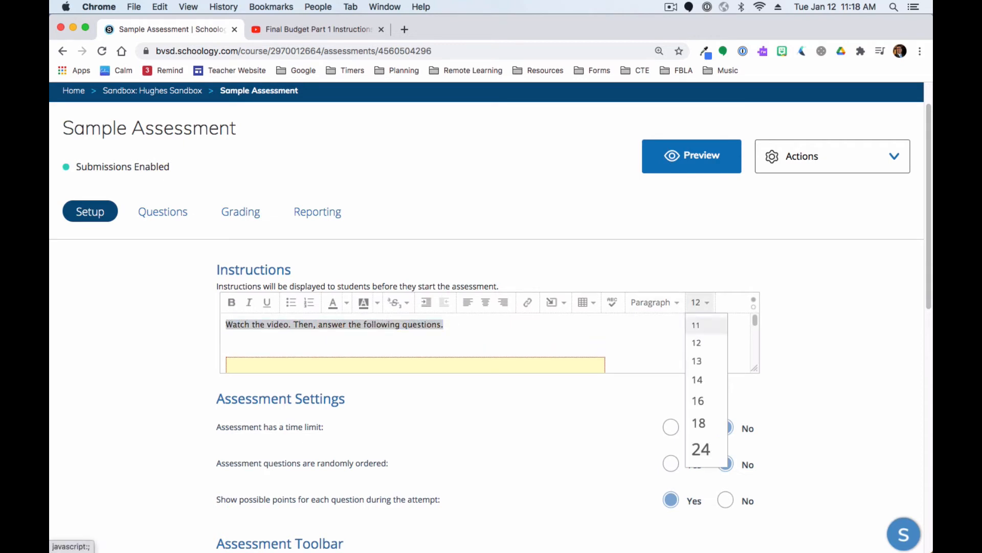
{"action": "left_click", "coordinate": [699, 423]}
Remove the blank line above the embedded video and save the assessment setup
{"action": "left_click", "coordinate": [226, 349]}
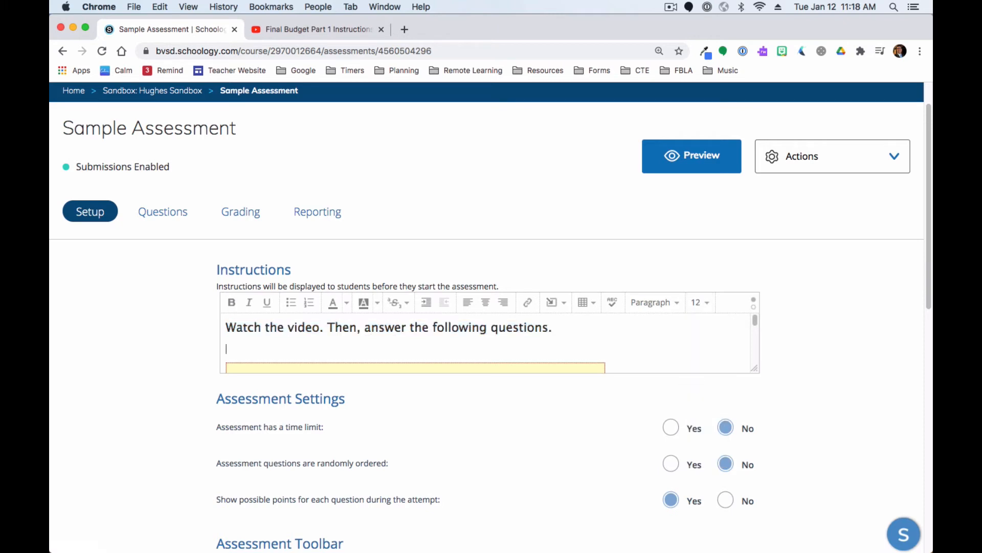
{"action": "key", "text": "BackSpace"}
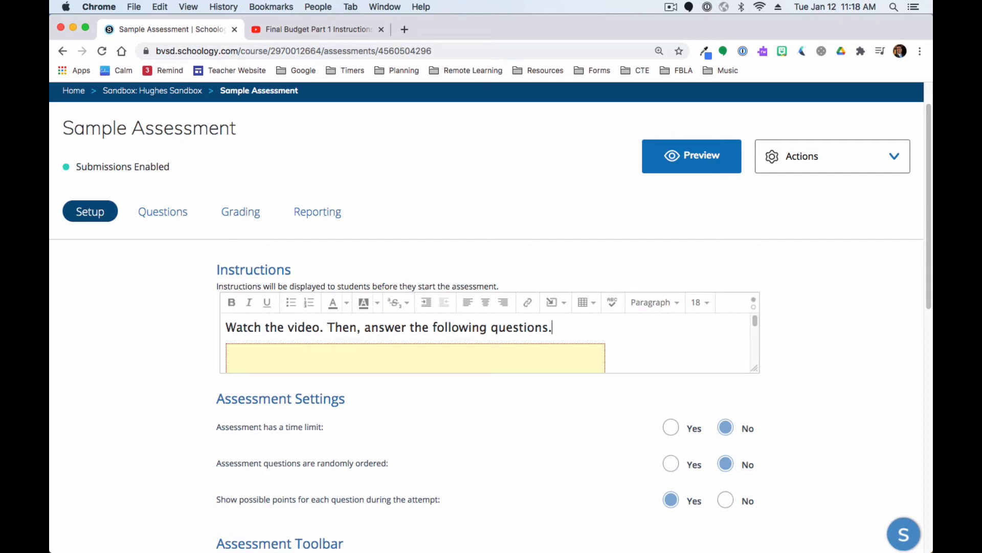
{"action": "scroll", "coordinate": [486, 343], "scroll_direction": "down", "scroll_amount": 1}
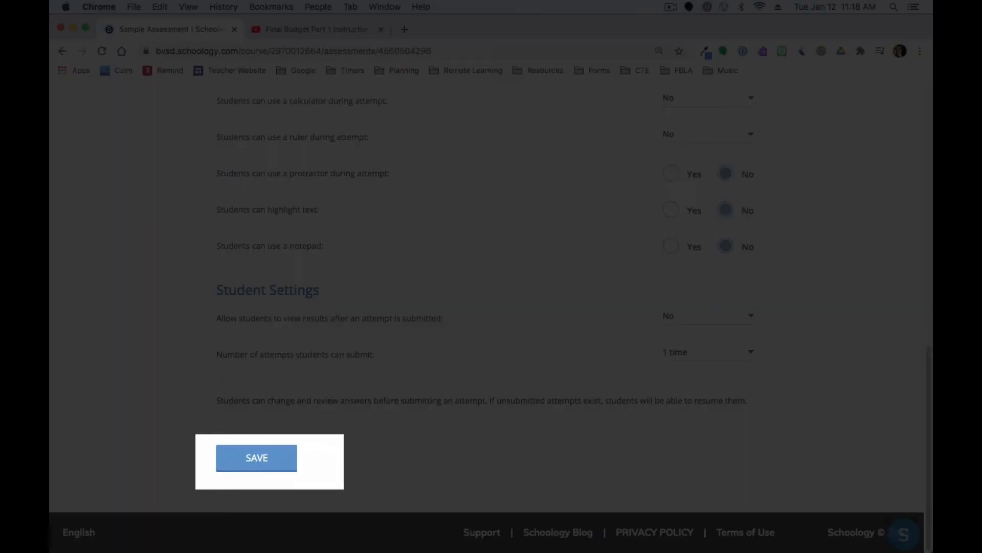
{"action": "left_click", "coordinate": [256, 458]}
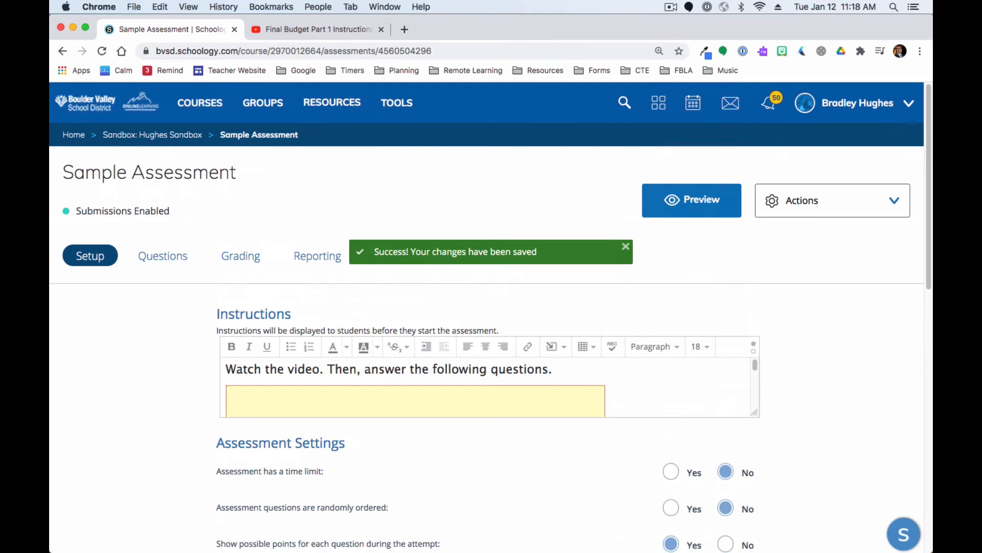
Open the first question's editor and upload an audio file through the Audio Player tool
{"action": "left_click", "coordinate": [691, 201]}
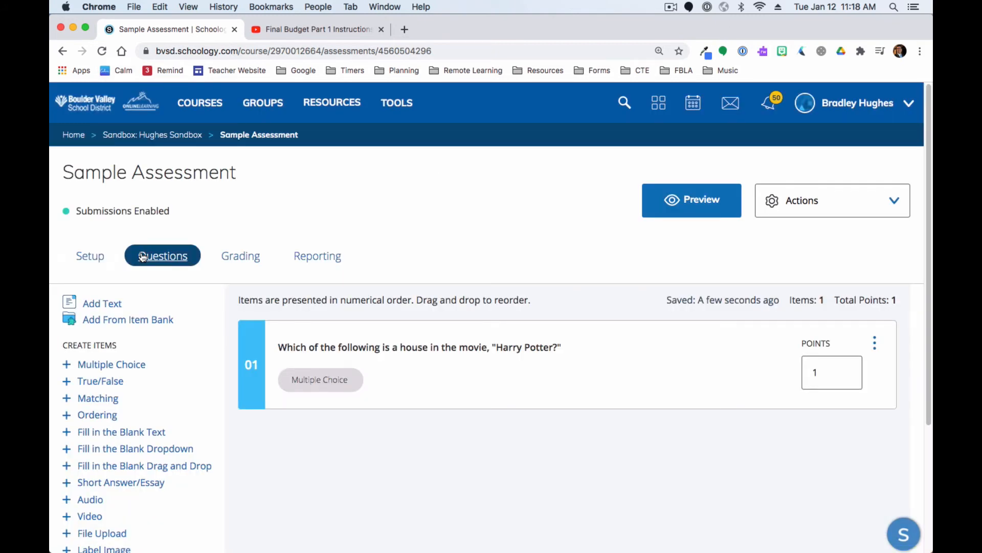
{"action": "left_click", "coordinate": [393, 347]}
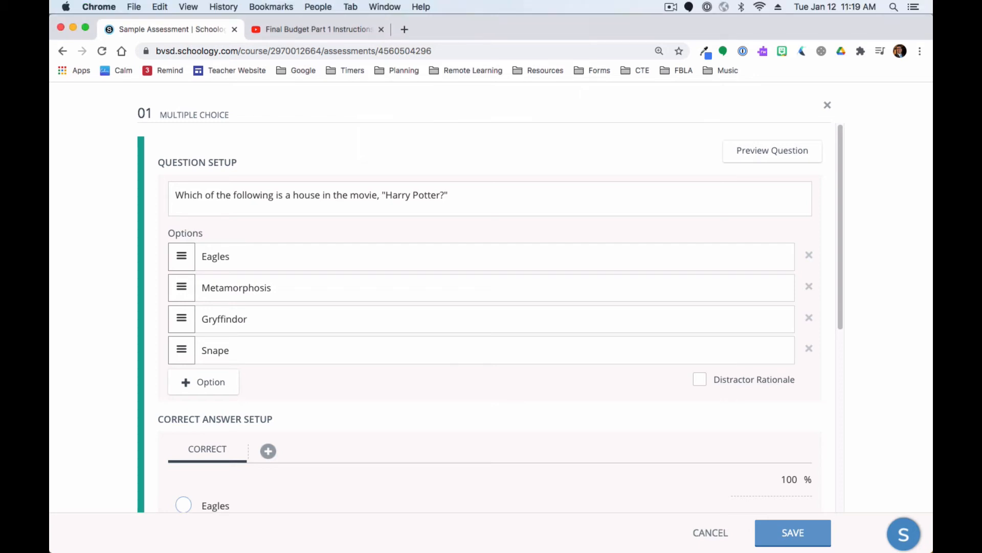
{"action": "left_click", "coordinate": [449, 195]}
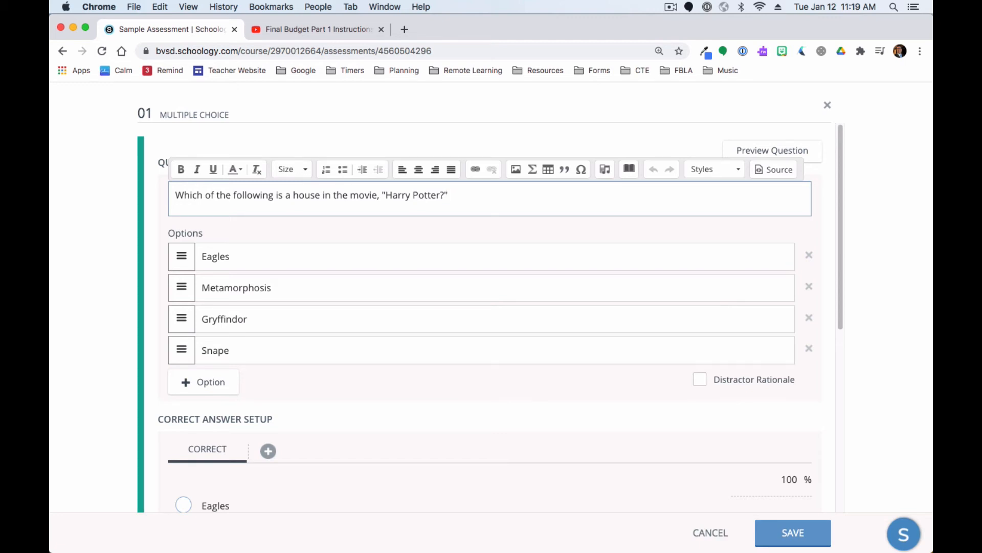
{"action": "left_click", "coordinate": [604, 169]}
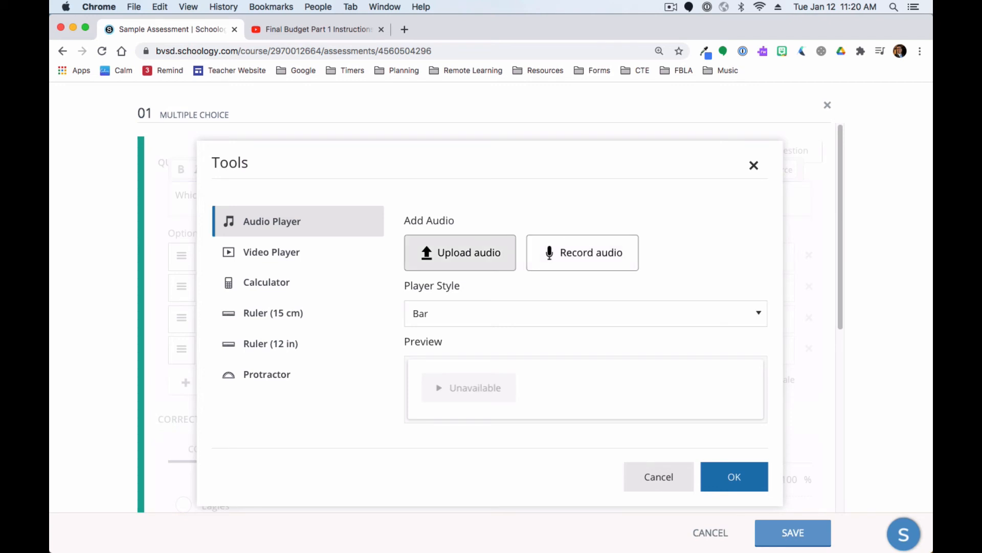
{"action": "left_click", "coordinate": [460, 252]}
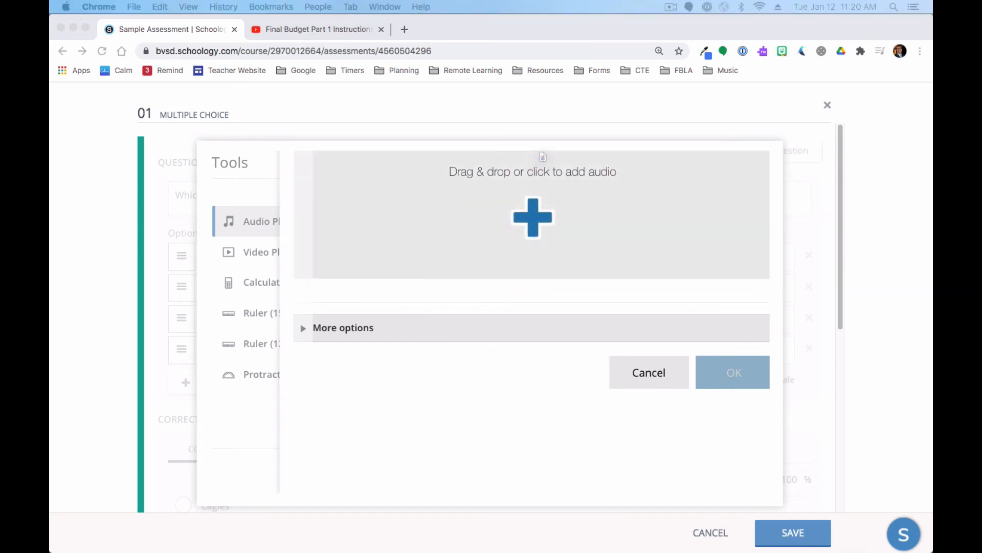
{"action": "left_click_drag", "start_coordinate": [543, 156], "coordinate": [543, 156]}
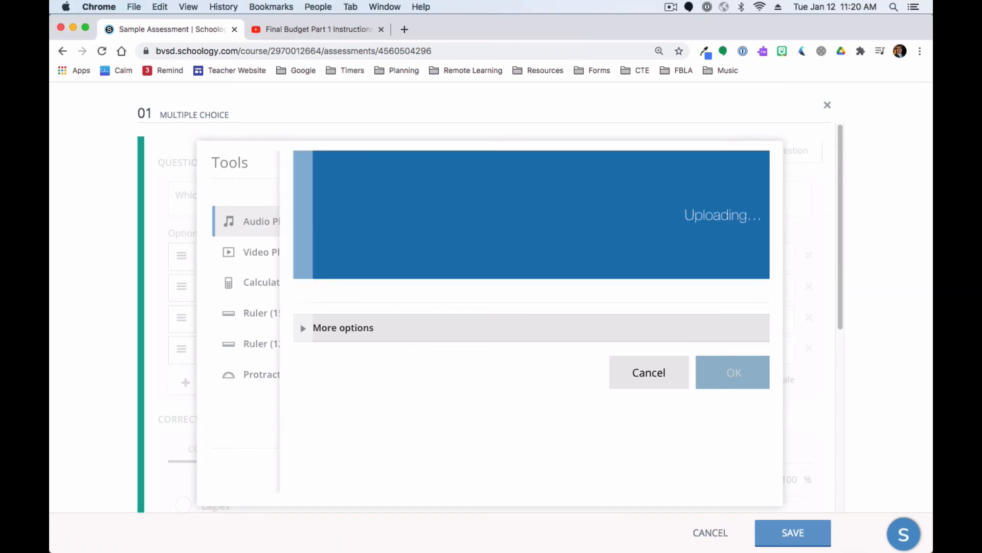
{"action": "left_click", "coordinate": [734, 372]}
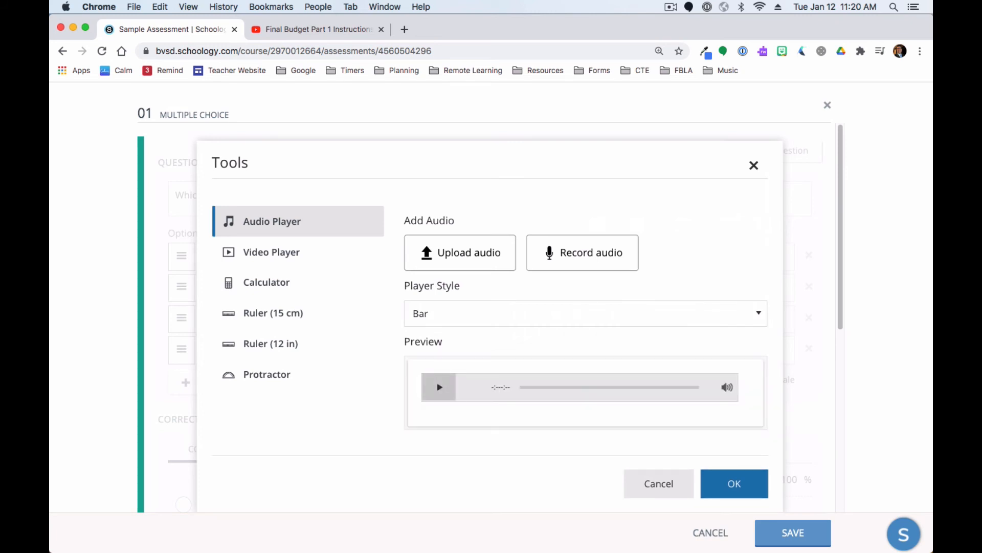
Play the audio preview and set the player style to Minimal
{"action": "left_click", "coordinate": [439, 386]}
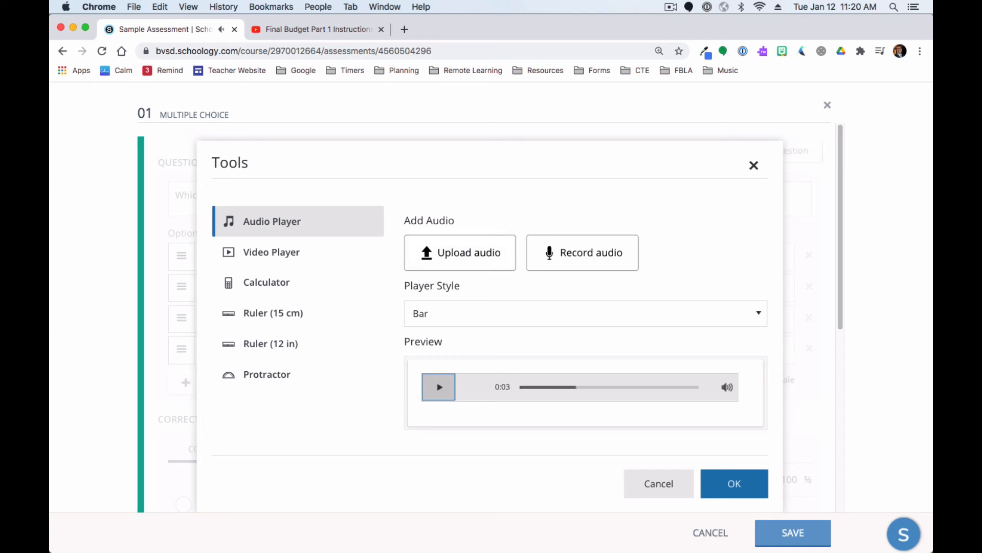
{"action": "left_click", "coordinate": [586, 313]}
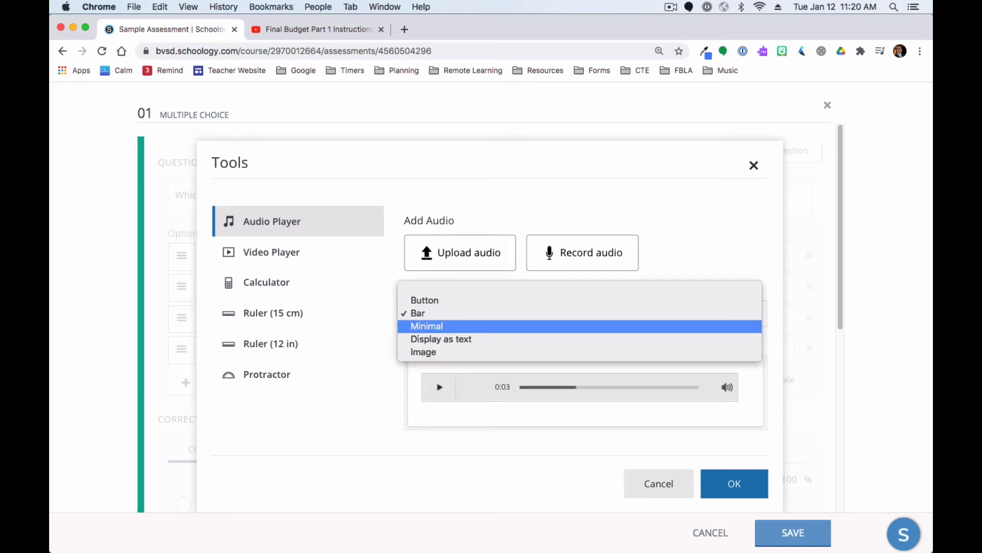
{"action": "key", "text": "Return"}
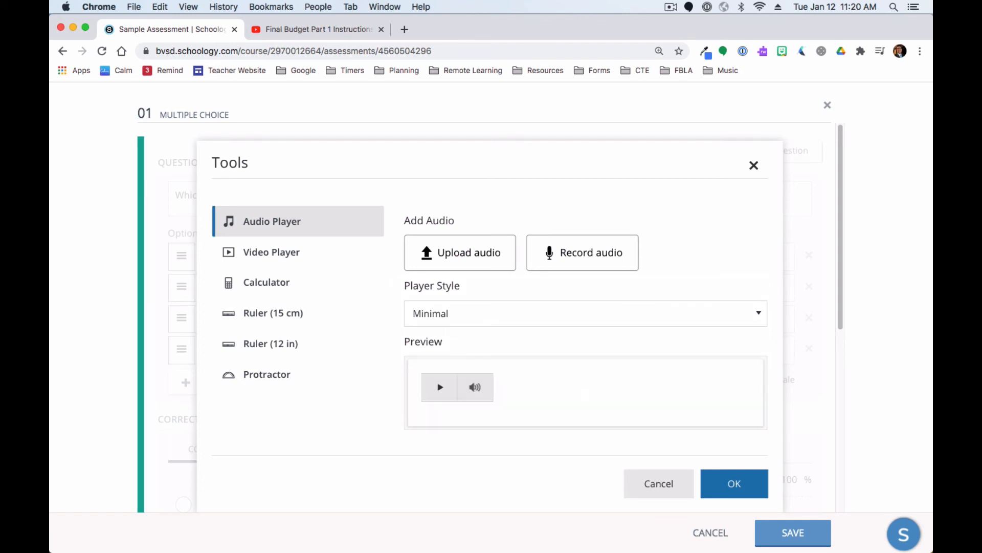
Confirm the audio player insertion into the multiple-choice question
{"action": "mouse_move", "coordinate": [476, 387]}
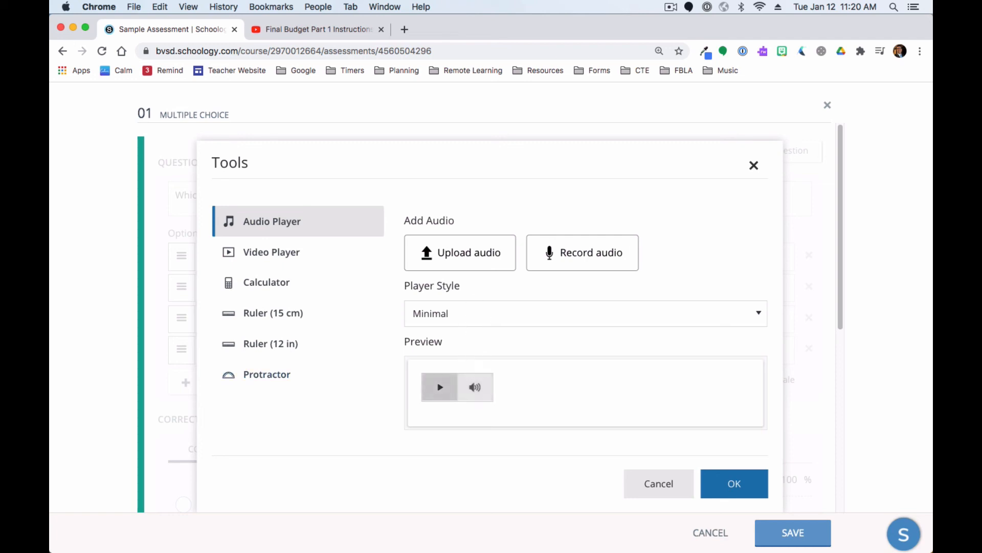
{"action": "left_click", "coordinate": [734, 484]}
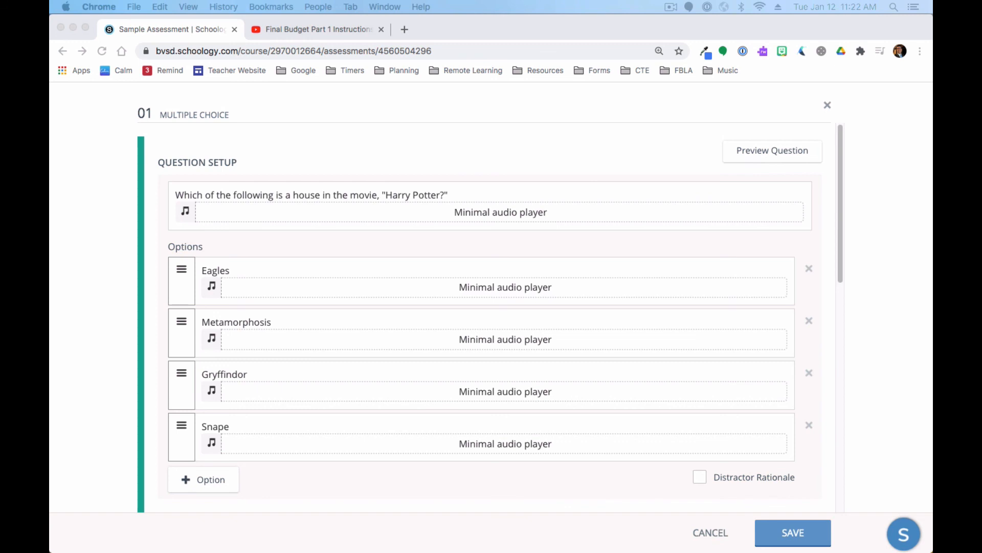
Turn on Shuffle options for the question's answer choices and save the question
{"action": "scroll", "coordinate": [490, 318], "scroll_direction": "down", "scroll_amount": 5}
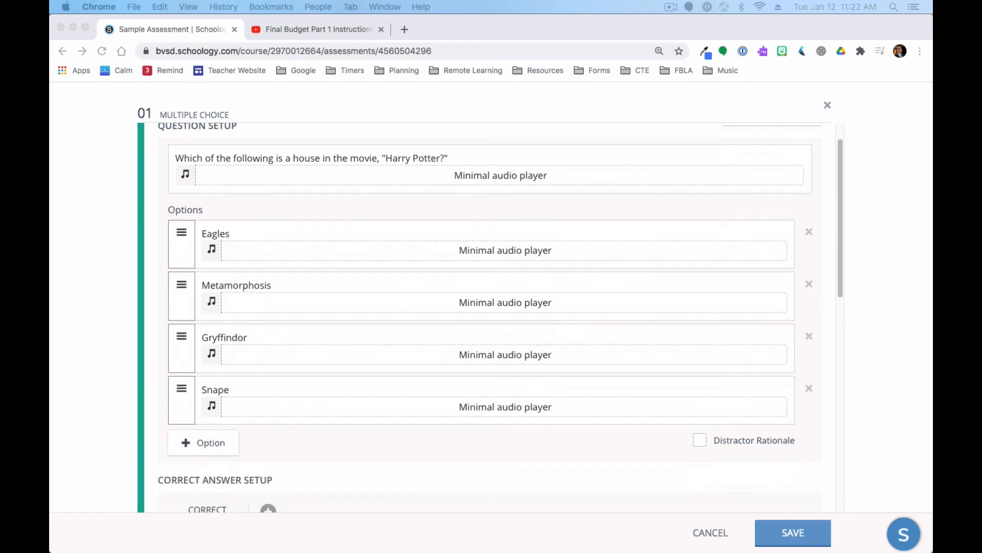
{"action": "scroll", "coordinate": [490, 317], "scroll_direction": "down", "scroll_amount": 10}
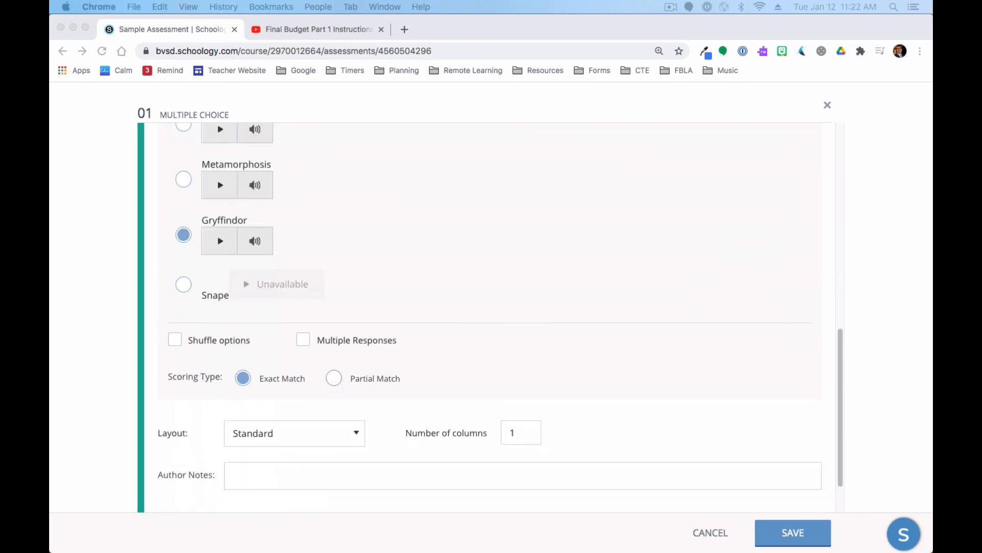
{"action": "left_click", "coordinate": [175, 339]}
{"action": "left_click", "coordinate": [175, 339]}
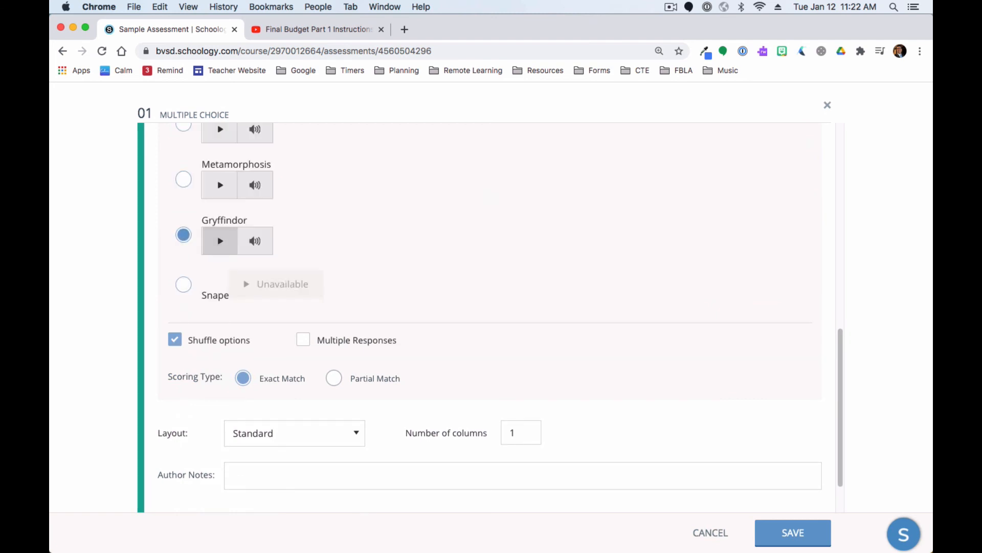
{"action": "left_click", "coordinate": [793, 533]}
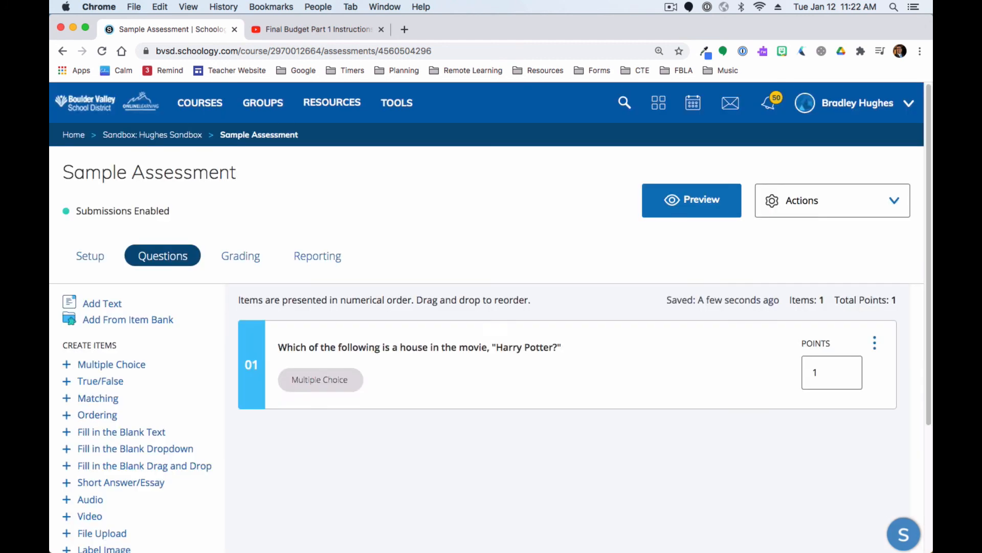
Reopen the Harry Potter multiple-choice question for editing
{"action": "left_click", "coordinate": [420, 348]}
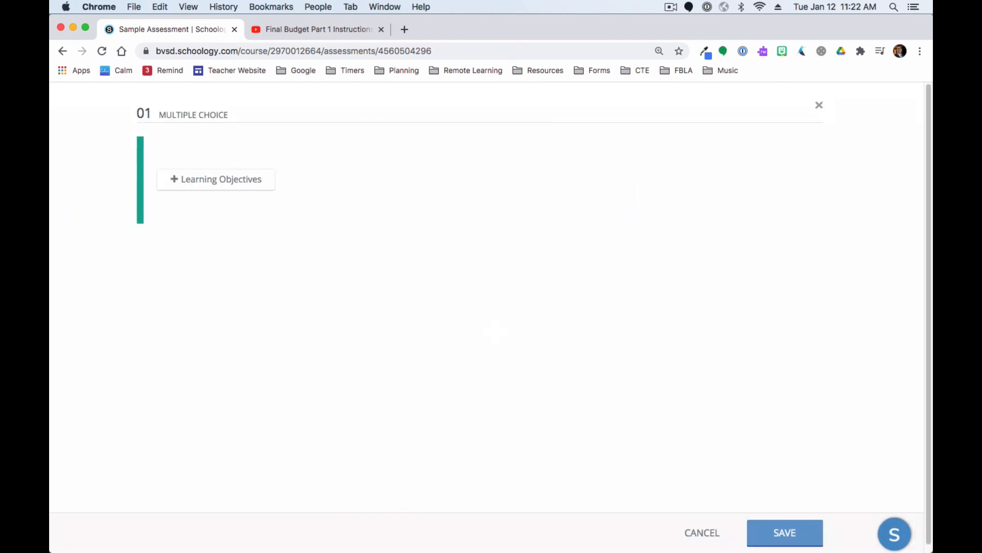